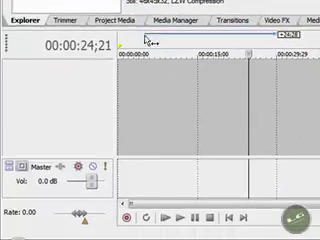
- Preview playback, then drop the 1280x772 website screen recording onto a video track
{"action": "left_click", "coordinate": [180, 217]}
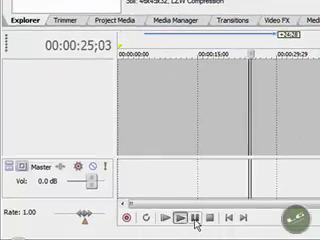
{"action": "left_click", "coordinate": [205, 218]}
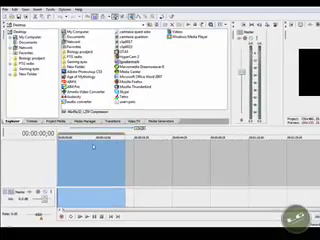
{"action": "left_click", "coordinate": [141, 148]}
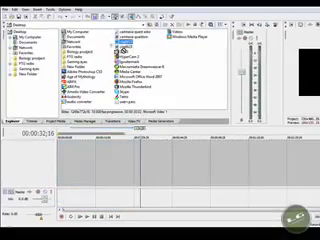
{"action": "left_click_drag", "start_coordinate": [122, 48], "coordinate": [58, 148]}
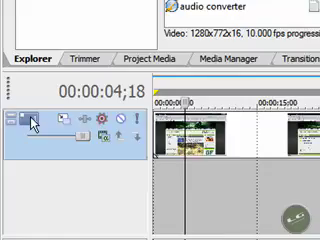
- Insert a new top video track and place the round logo image on it
{"action": "right_click", "coordinate": [30, 122]}
{"action": "left_click", "coordinate": [88, 150]}
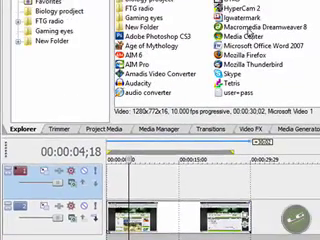
{"action": "left_click_drag", "start_coordinate": [240, 17], "coordinate": [118, 182]}
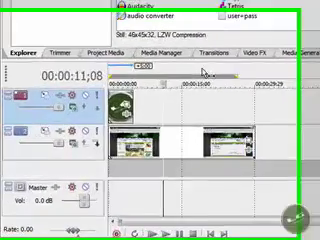
- Stretch the logo event to the recording's end, about 25 seconds, then return the cursor near the start
{"action": "left_click", "coordinate": [140, 128]}
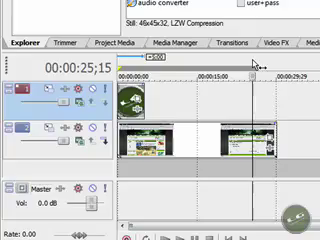
{"action": "left_click_drag", "start_coordinate": [149, 103], "coordinate": [250, 103]}
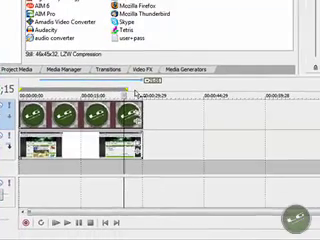
{"action": "left_click", "coordinate": [85, 94]}
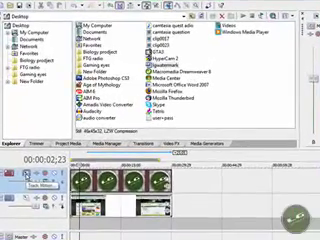
- In Track Motion, scale the logo down and move it to the bottom-right corner
{"action": "left_click", "coordinate": [25, 150]}
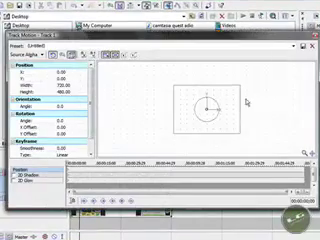
{"action": "left_click_drag", "start_coordinate": [239, 86], "coordinate": [212, 103]}
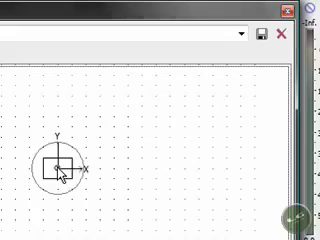
{"action": "mouse_move", "coordinate": [60, 172]}
{"action": "left_mouse_down"}
{"action": "mouse_move", "coordinate": [43, 175]}
{"action": "mouse_move", "coordinate": [115, 202]}
{"action": "left_mouse_up"}
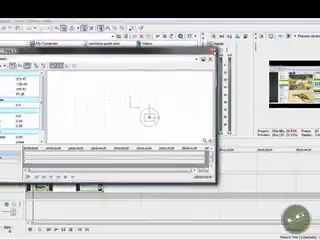
{"action": "left_click", "coordinate": [207, 57]}
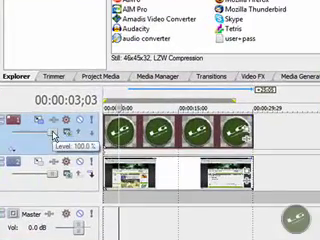
- Set the logo track's Level slider to about 60% opacity
{"action": "left_click_drag", "start_coordinate": [52, 133], "coordinate": [40, 135]}
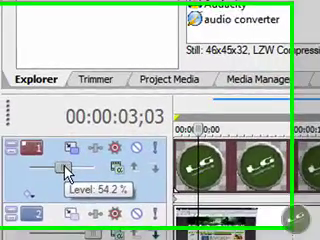
{"action": "mouse_move", "coordinate": [66, 172]}
{"action": "left_mouse_down"}
{"action": "mouse_move", "coordinate": [97, 182]}
{"action": "mouse_move", "coordinate": [78, 180]}
{"action": "left_mouse_up"}
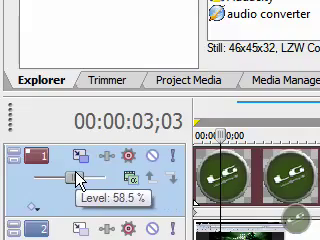
{"action": "left_click_drag", "start_coordinate": [78, 180], "coordinate": [80, 180]}
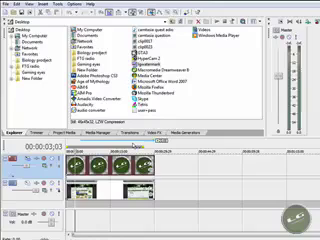
{"action": "left_click", "coordinate": [137, 150]}
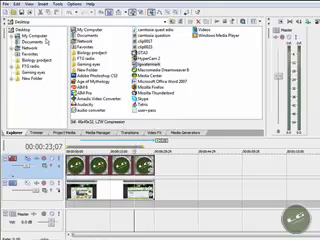